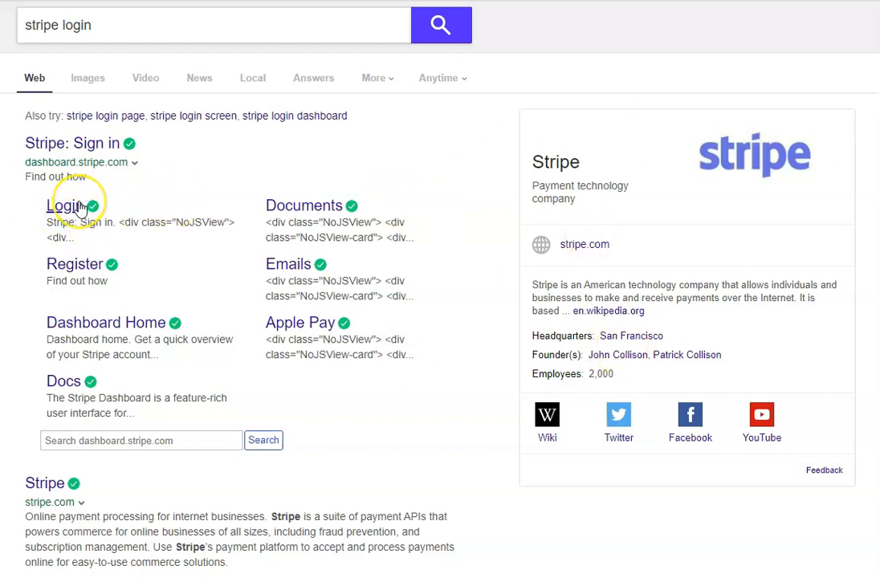
Start a new payment button from the Buy Now Plus buttons list.
{"action": "mouse_move", "coordinate": [354, 205]}
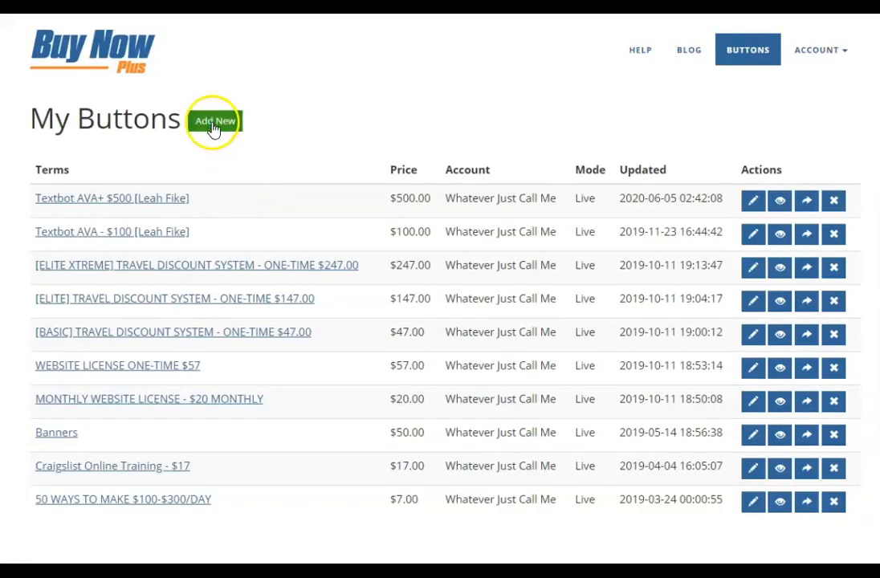
{"action": "left_click", "coordinate": [214, 123]}
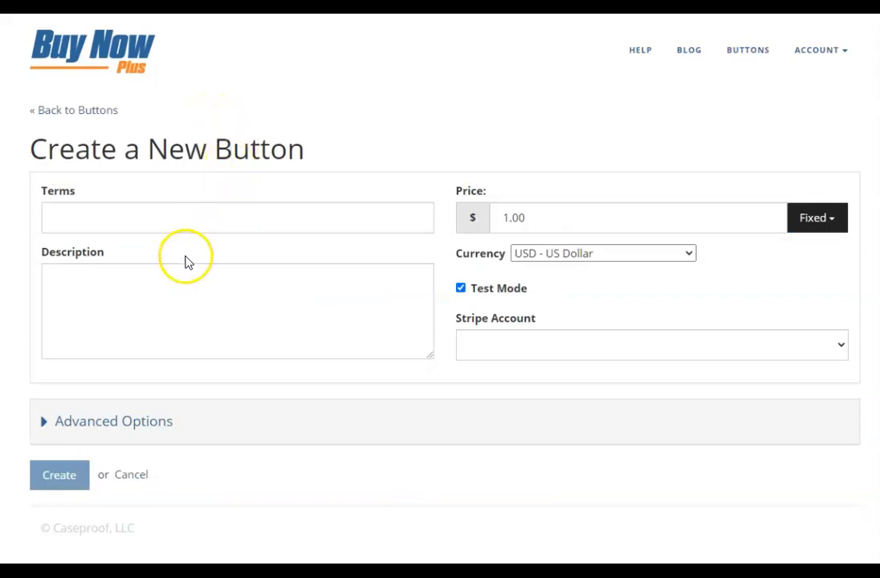
Reuse the 'Textbot AVA - $100' terms and begin the description with 'Textbot AVA-$100'.
{"action": "left_click", "coordinate": [165, 217]}
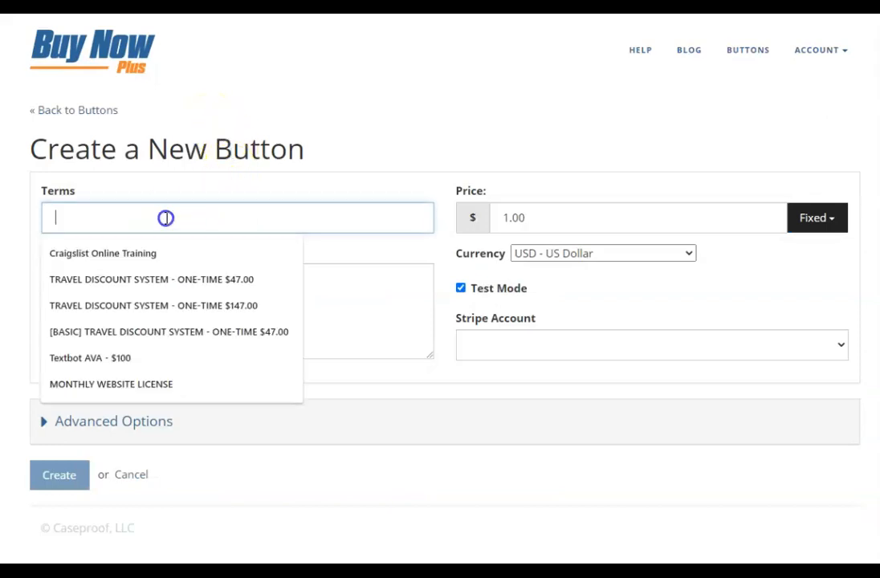
{"action": "left_click", "coordinate": [169, 360]}
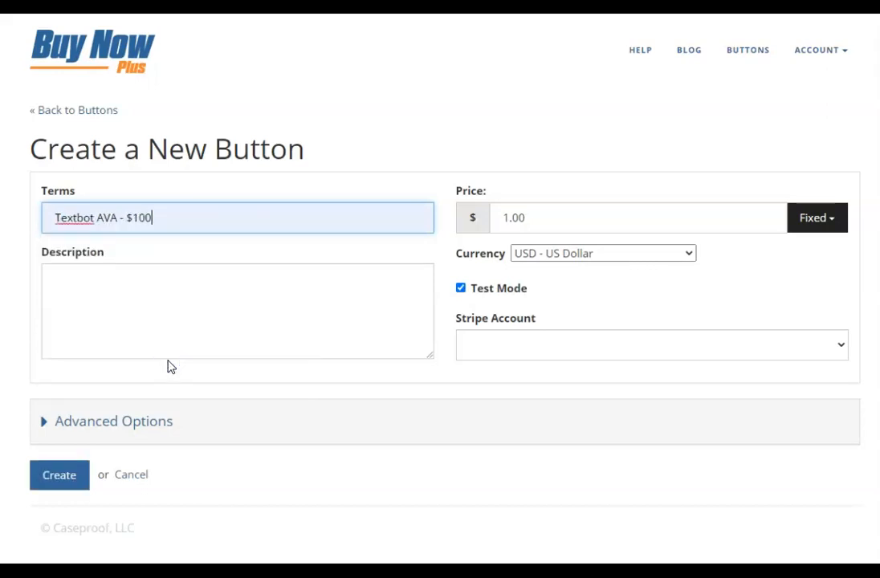
{"action": "left_click", "coordinate": [108, 288]}
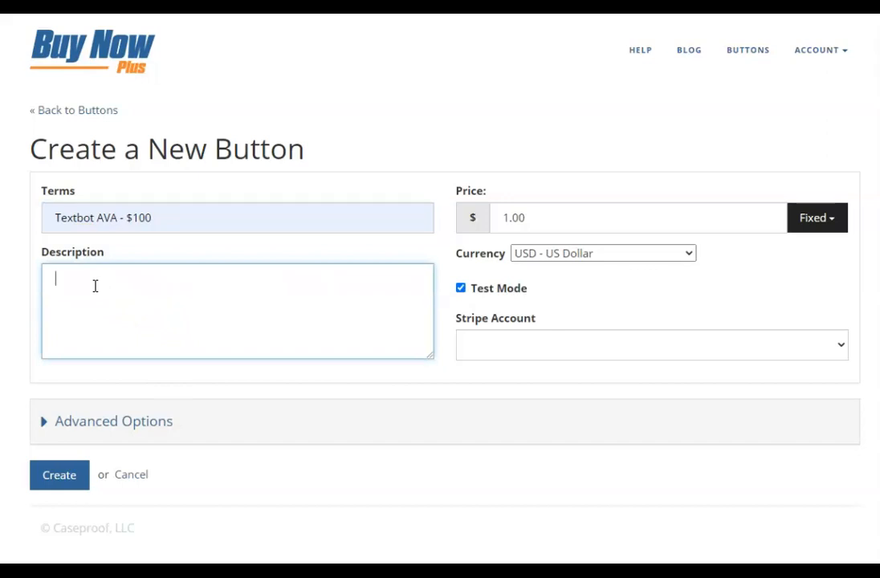
{"action": "type", "text": "Textbot AVAd"}
{"action": "key", "text": "BackSpace"}
{"action": "type", "text": "="}
{"action": "key", "text": "BackSpace"}
{"action": "key", "text": "BackSpace"}
{"action": "type", "text": "-$100"}
Add a description line 'Any questions or concerns contact' with the contact's name and phone number.
{"action": "key", "text": "Return"}
{"action": "type", "text": "Any questions or concernt"}
{"action": "key", "text": "BackSpace"}
{"action": "type", "text": "s cont"}
{"action": "type", "text": "act"}
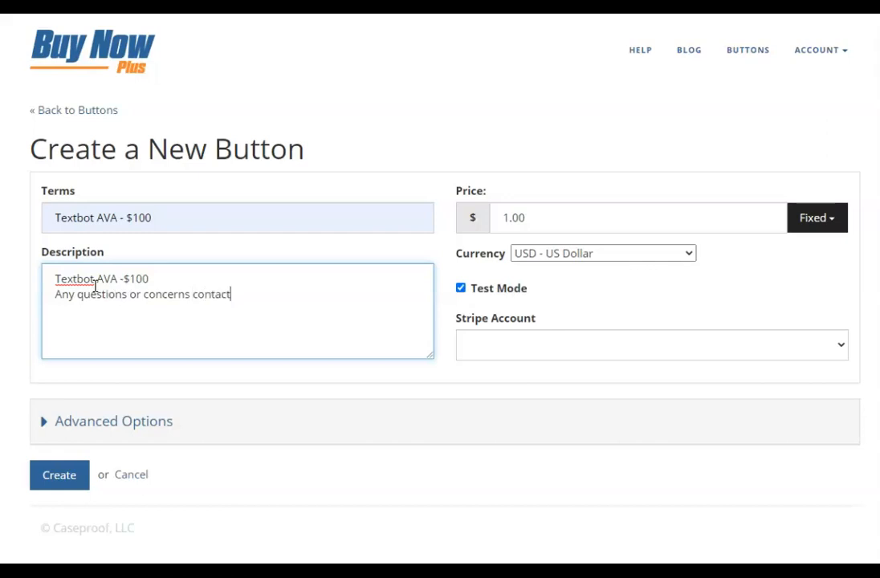
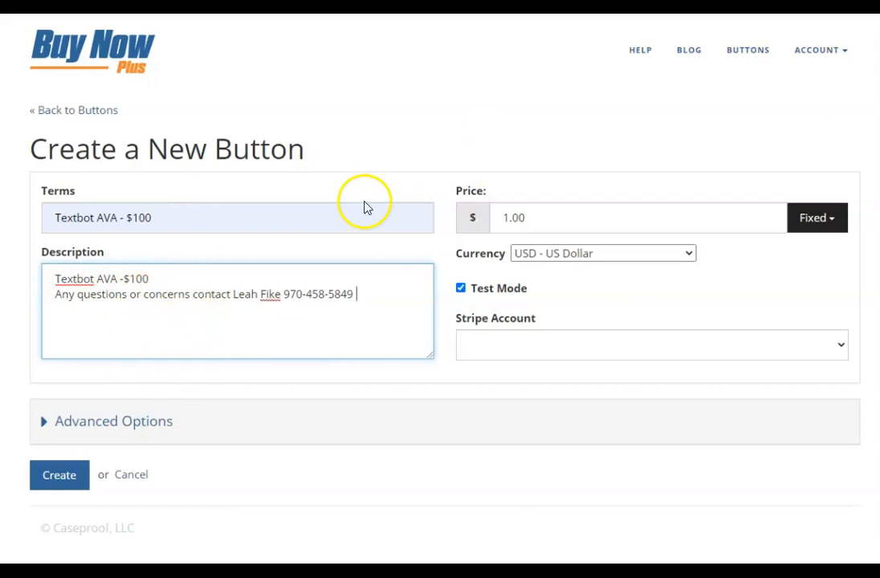
{"action": "left_click_drag", "start_coordinate": [536, 212], "coordinate": [450, 229]}
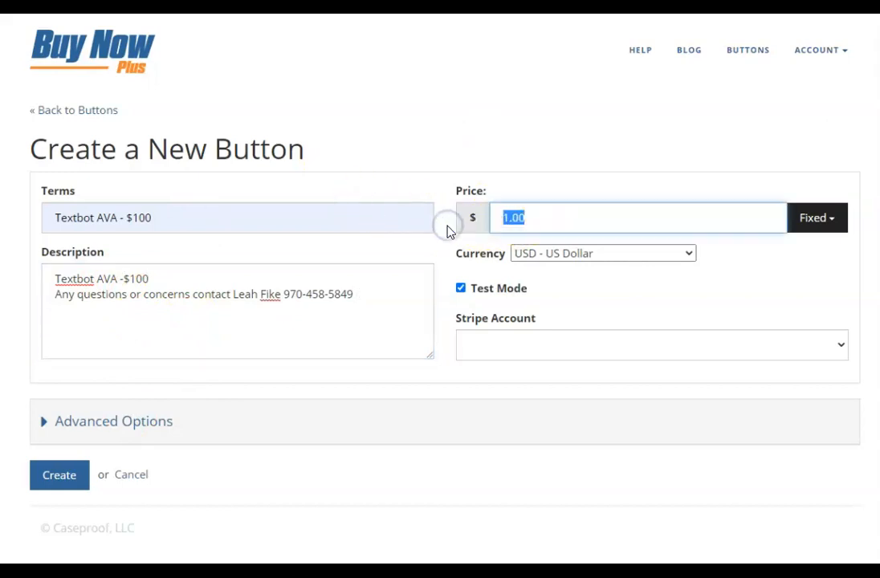
Set a fixed 100.00 price, turn off Test Mode, and select the connected Stripe account.
{"action": "type", "text": "100.00"}
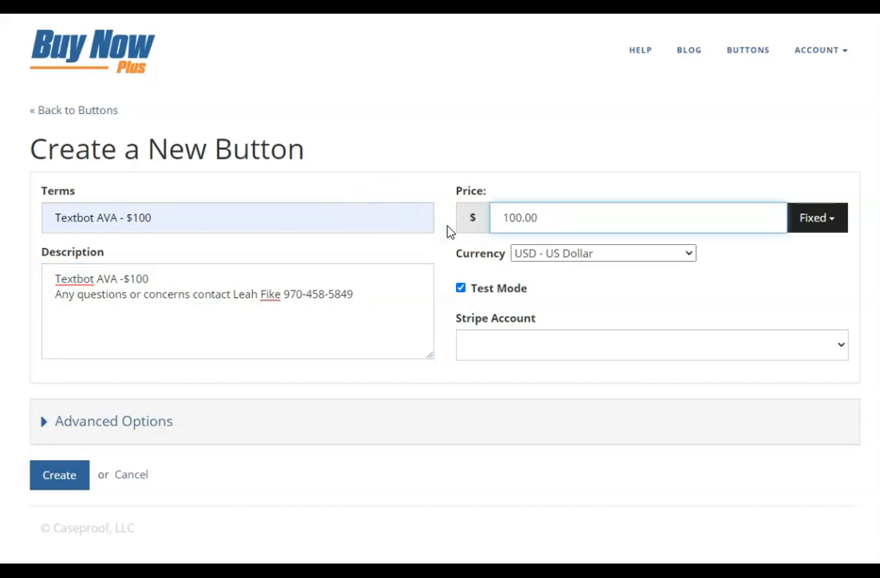
{"action": "left_click", "coordinate": [803, 229]}
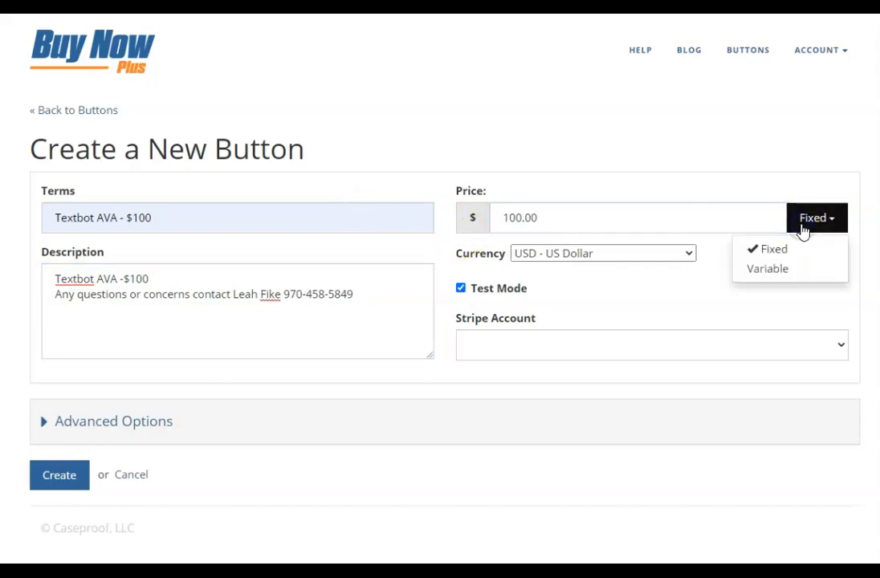
{"action": "left_click", "coordinate": [803, 229]}
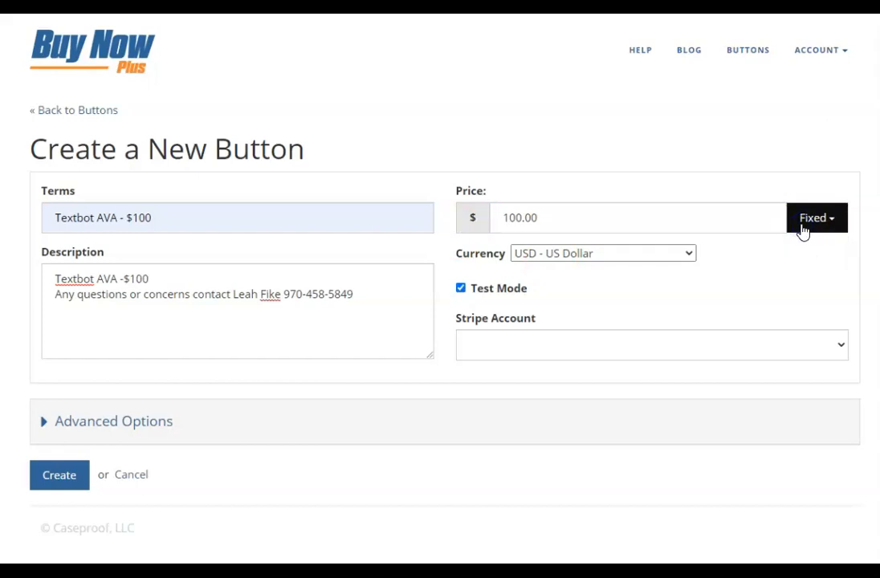
{"action": "left_click", "coordinate": [461, 289]}
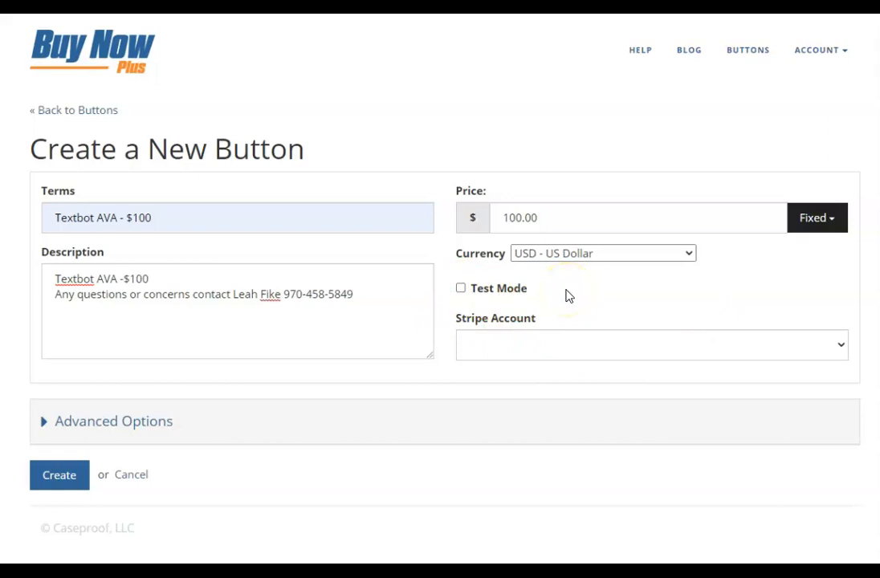
{"action": "left_click", "coordinate": [569, 351]}
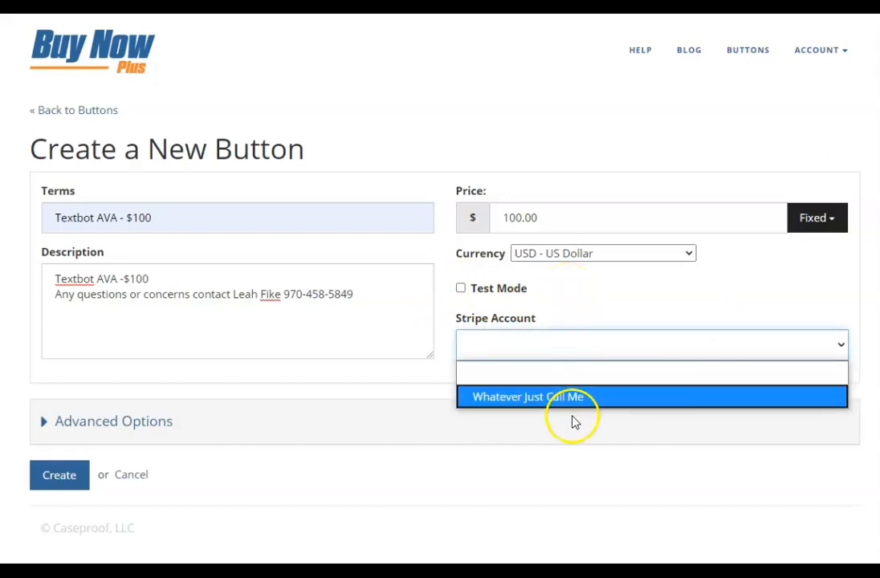
{"action": "left_click", "coordinate": [579, 399]}
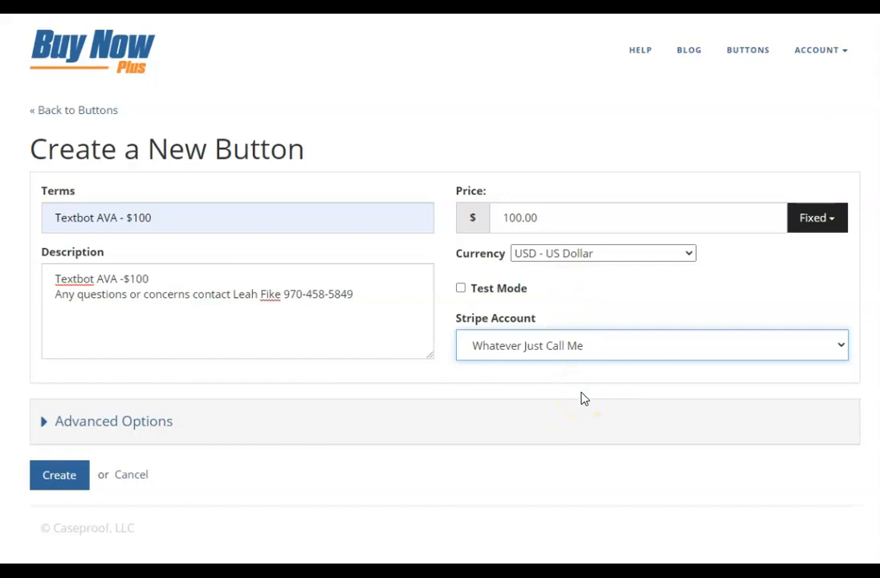
{"action": "left_click", "coordinate": [90, 422]}
Make checkout require the customer's name and collect billing and shipping addresses.
{"action": "scroll", "coordinate": [366, 298], "scroll_direction": "down", "scroll_amount": 4}
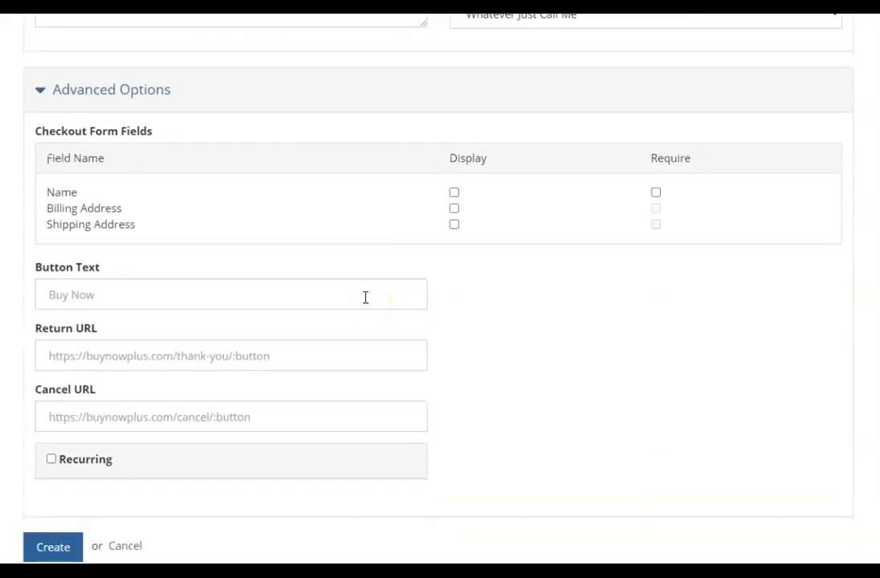
{"action": "left_click", "coordinate": [454, 192]}
{"action": "left_click", "coordinate": [656, 193]}
{"action": "left_click", "coordinate": [454, 208]}
{"action": "left_click", "coordinate": [454, 224]}
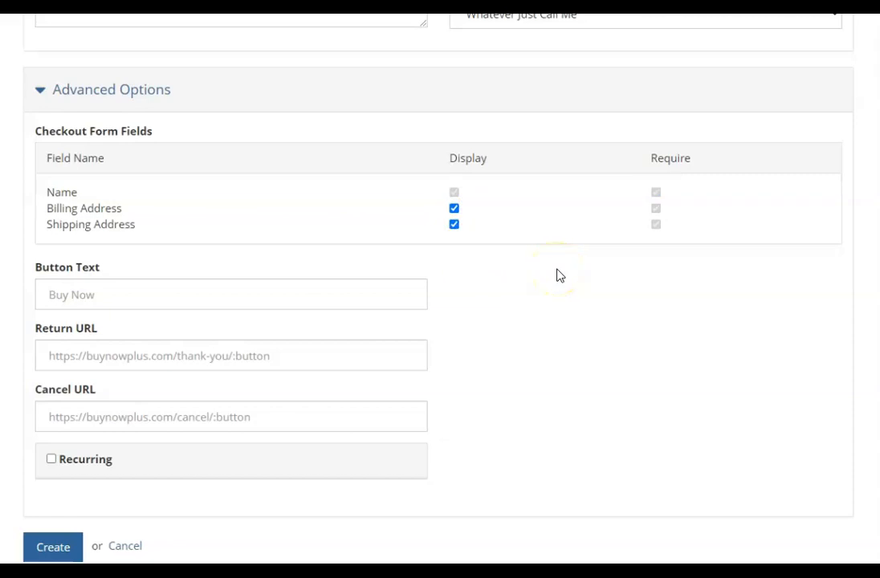
Set the button text to 'Buy Now' and create the Textbot AVA - $100 button.
{"action": "left_click", "coordinate": [60, 297]}
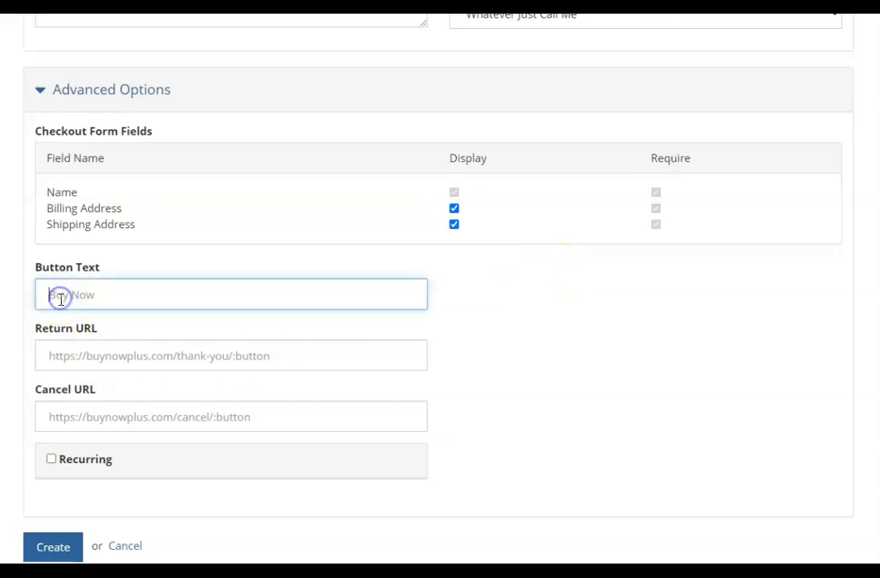
{"action": "type", "text": "Buy Now"}
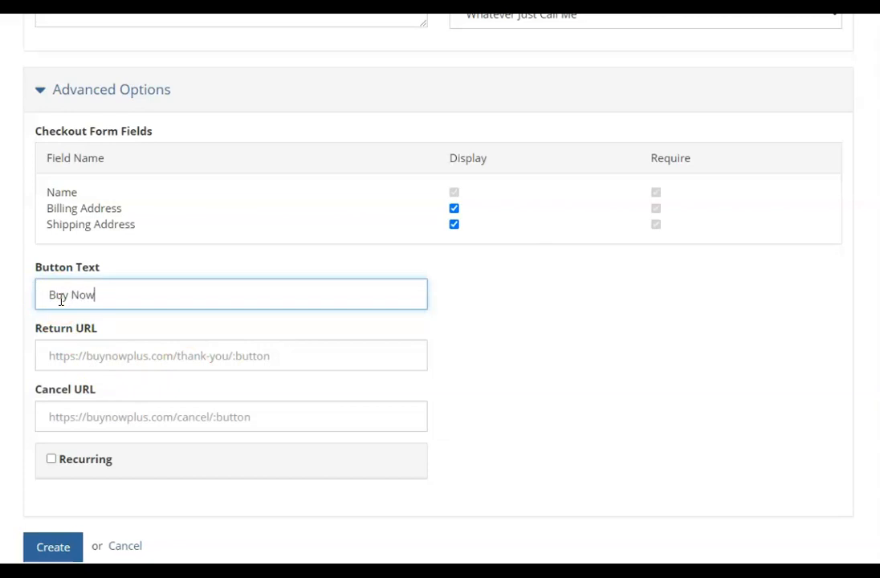
{"action": "left_click", "coordinate": [95, 359]}
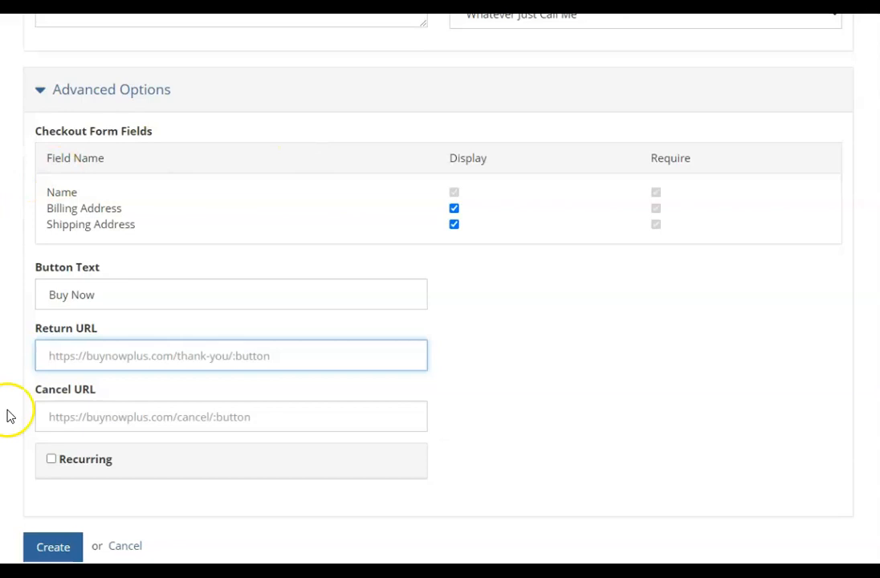
{"action": "left_click", "coordinate": [92, 416]}
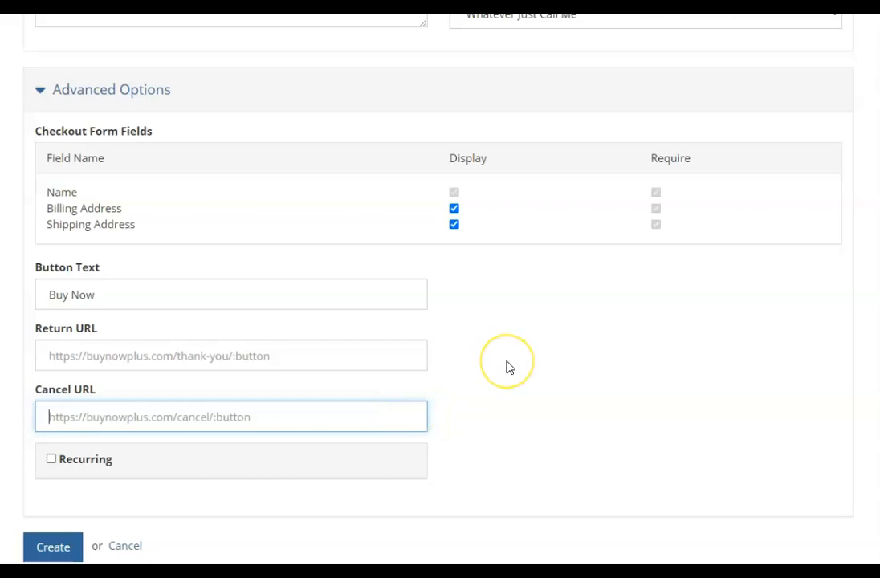
{"action": "left_click", "coordinate": [47, 550]}
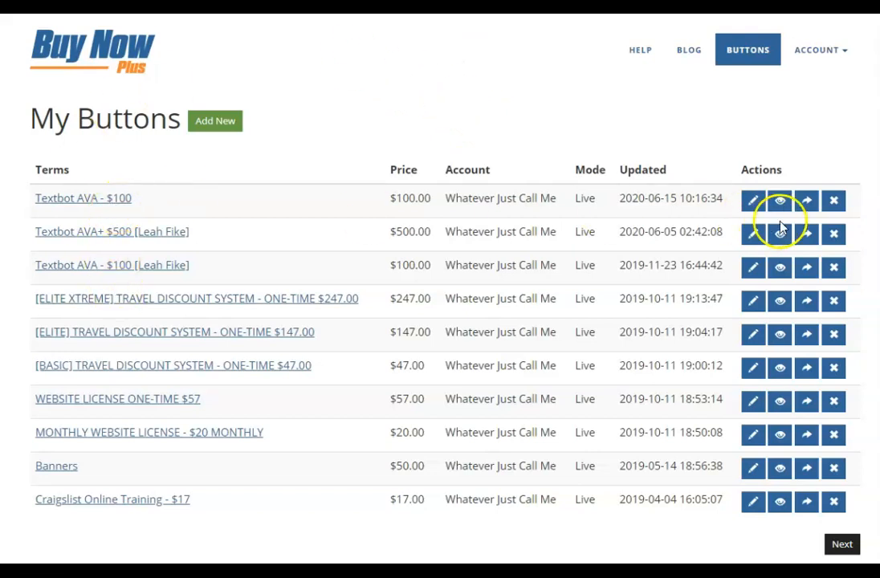
{"action": "left_click", "coordinate": [780, 202]}
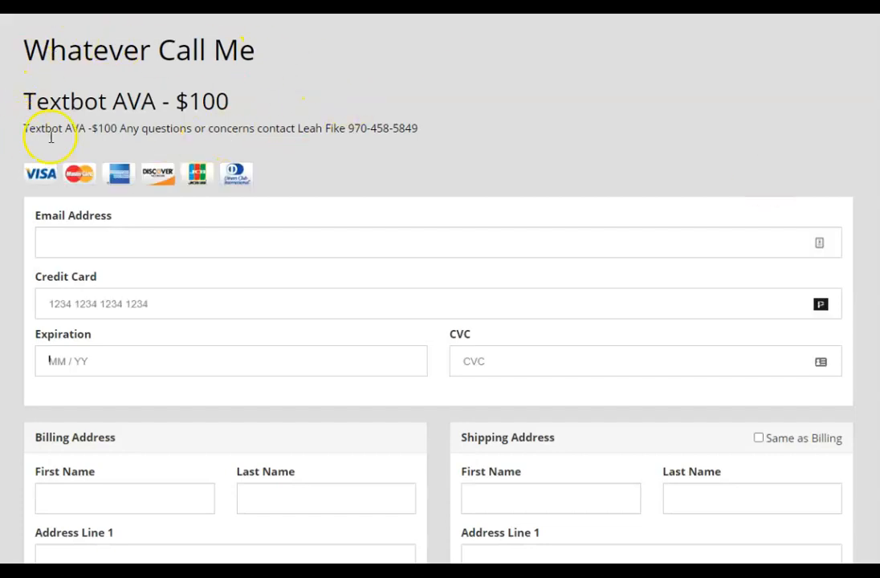
{"action": "left_click_drag", "start_coordinate": [417, 127], "coordinate": [20, 138]}
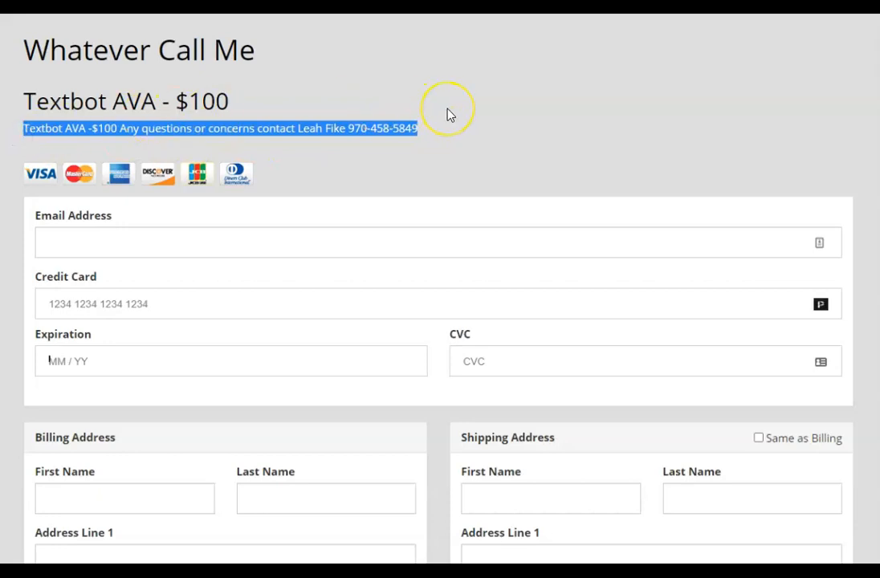
{"action": "left_click", "coordinate": [338, 148]}
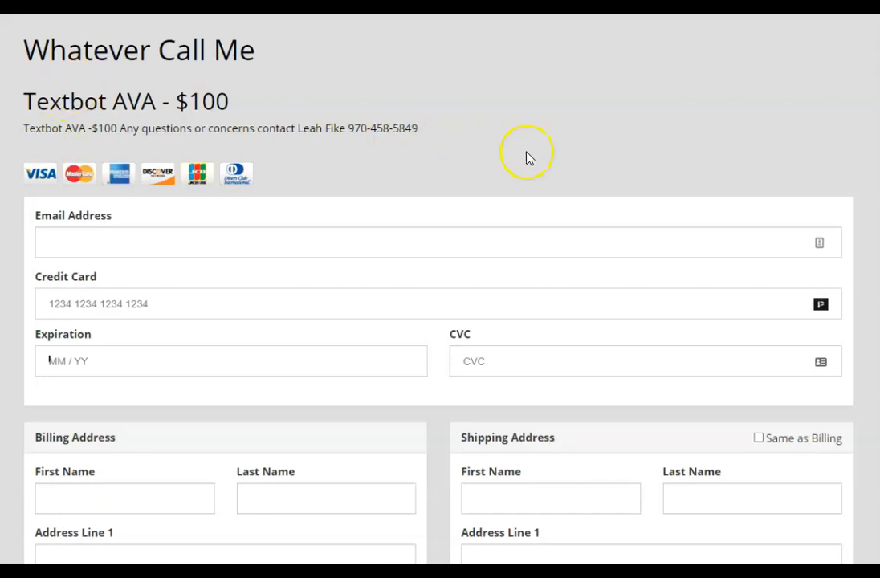
{"action": "scroll", "coordinate": [539, 158], "scroll_direction": "down", "scroll_amount": 3}
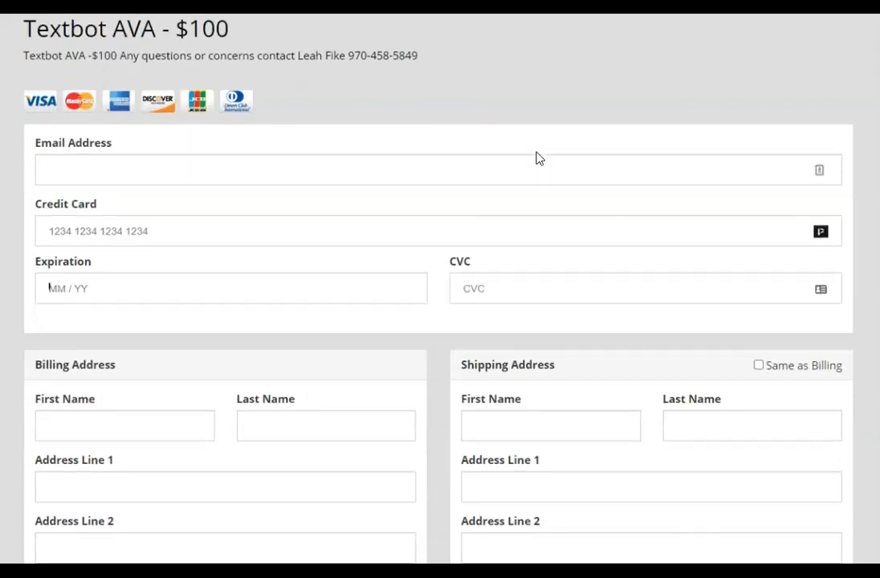
{"action": "scroll", "coordinate": [539, 158], "scroll_direction": "down", "scroll_amount": 1}
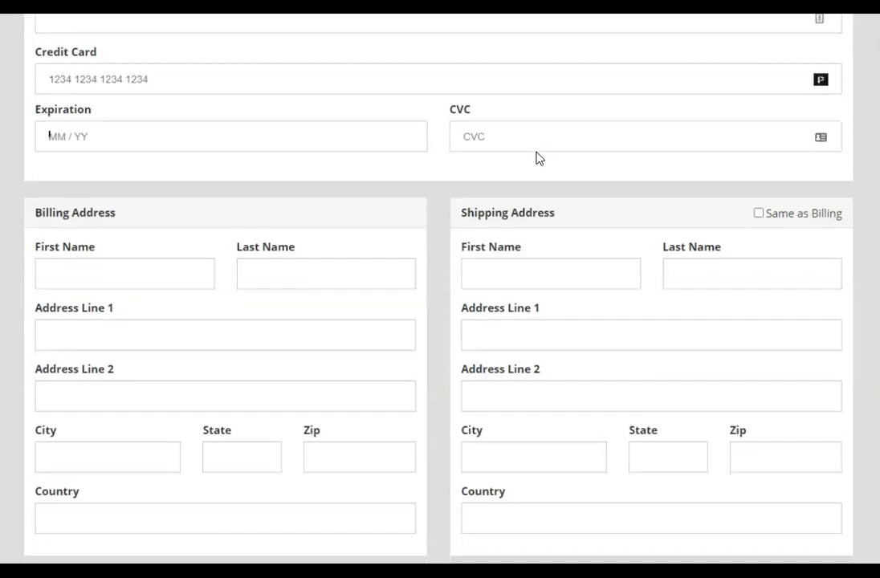
{"action": "scroll", "coordinate": [530, 231], "scroll_direction": "up", "scroll_amount": 5}
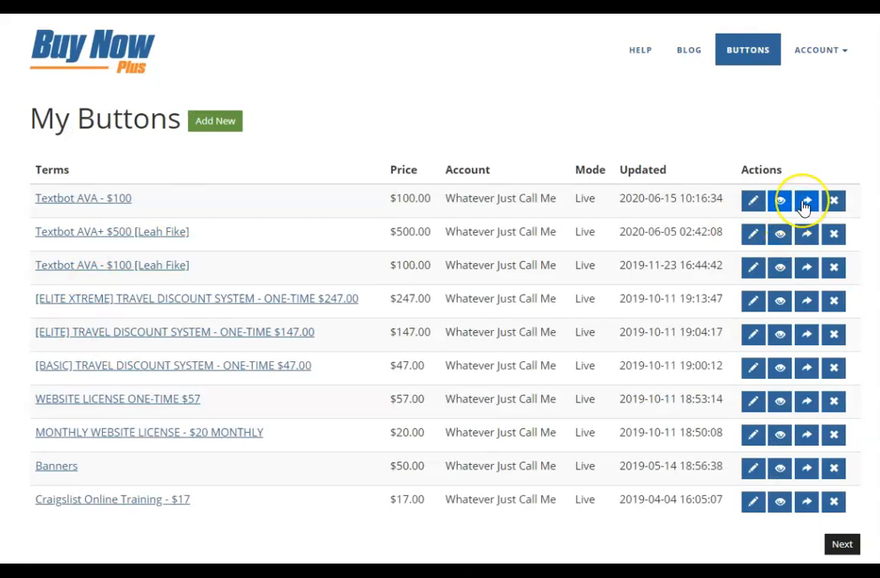
{"action": "left_click", "coordinate": [808, 206]}
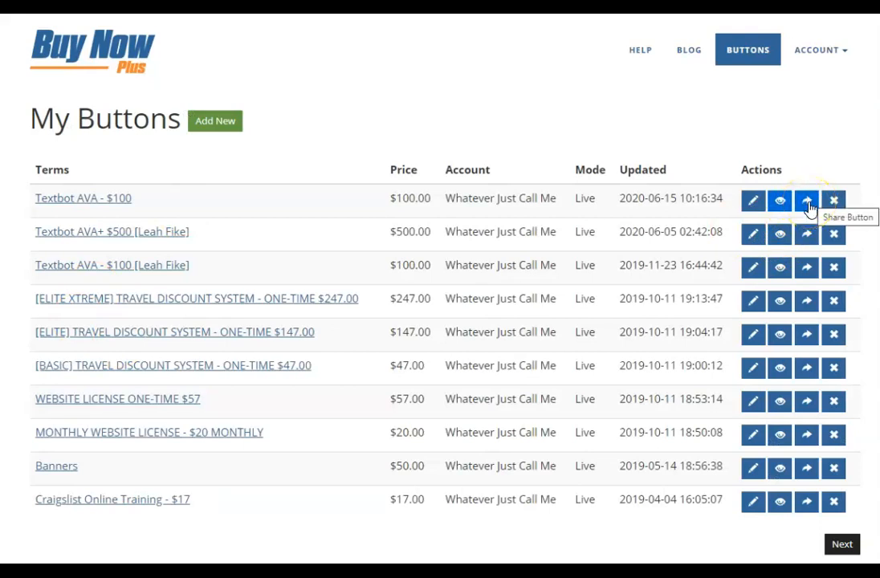
{"action": "left_click", "coordinate": [808, 207]}
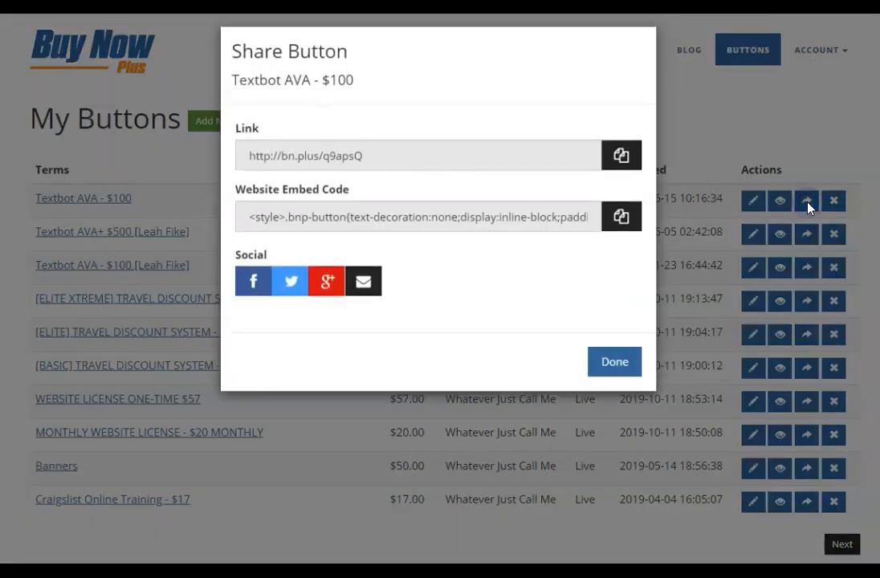
{"action": "left_click", "coordinate": [623, 159]}
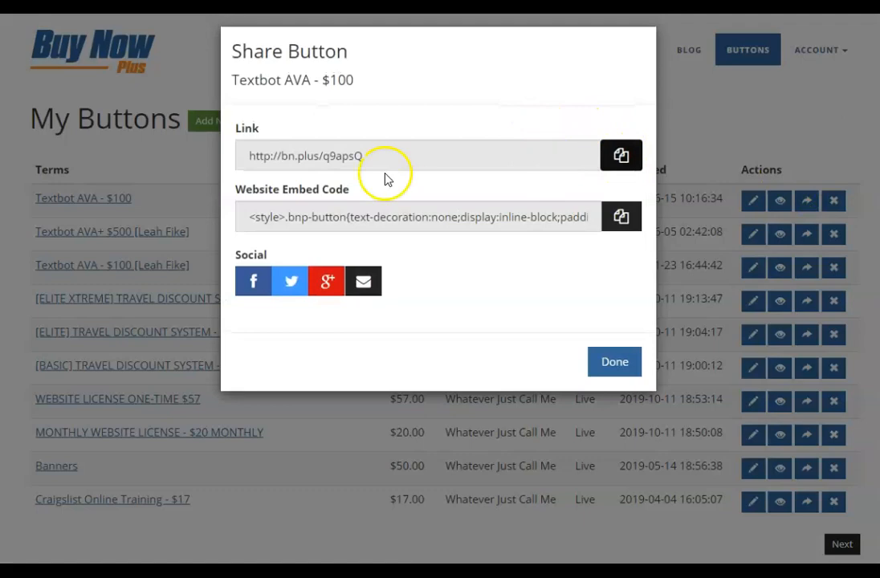
{"action": "left_click_drag", "start_coordinate": [372, 157], "coordinate": [190, 154]}
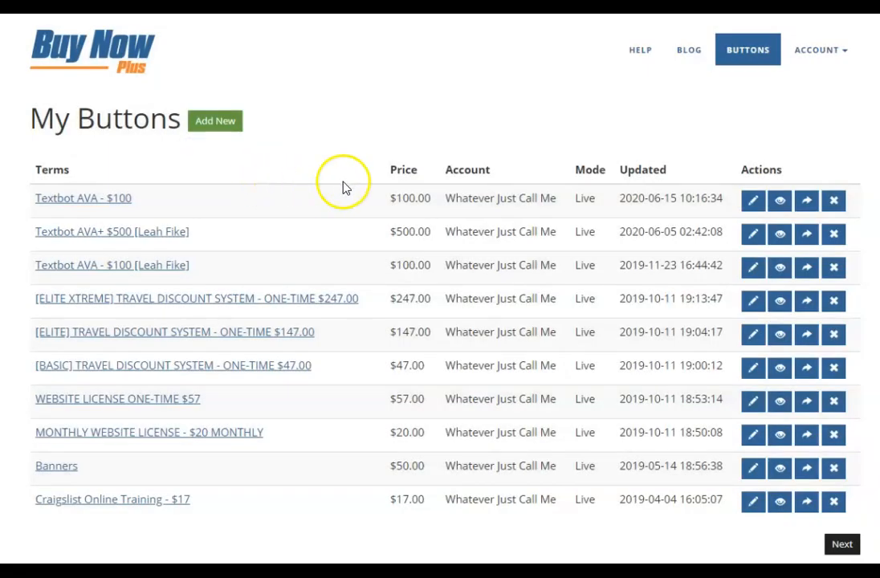
{"action": "left_click", "coordinate": [806, 203]}
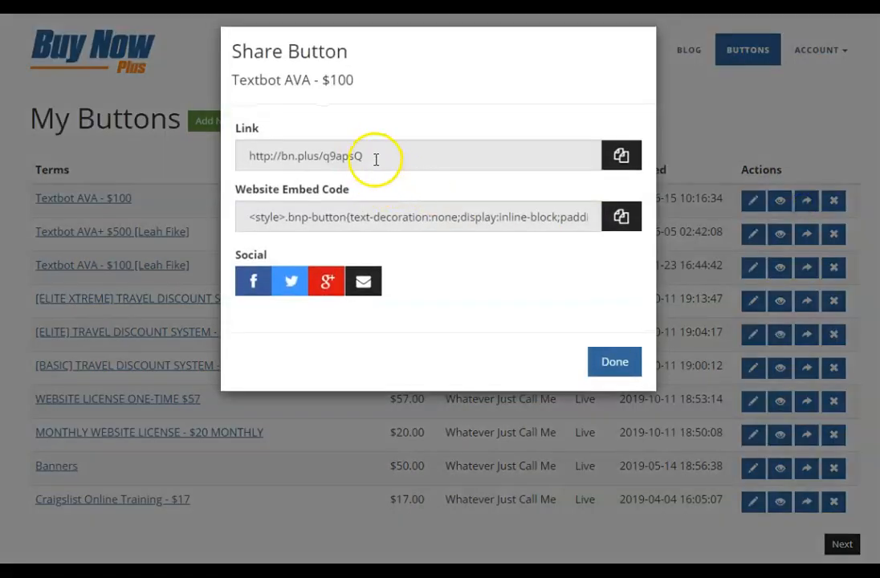
{"action": "left_click_drag", "start_coordinate": [373, 158], "coordinate": [239, 153]}
{"action": "right_click", "coordinate": [269, 158]}
{"action": "left_click", "coordinate": [291, 170]}
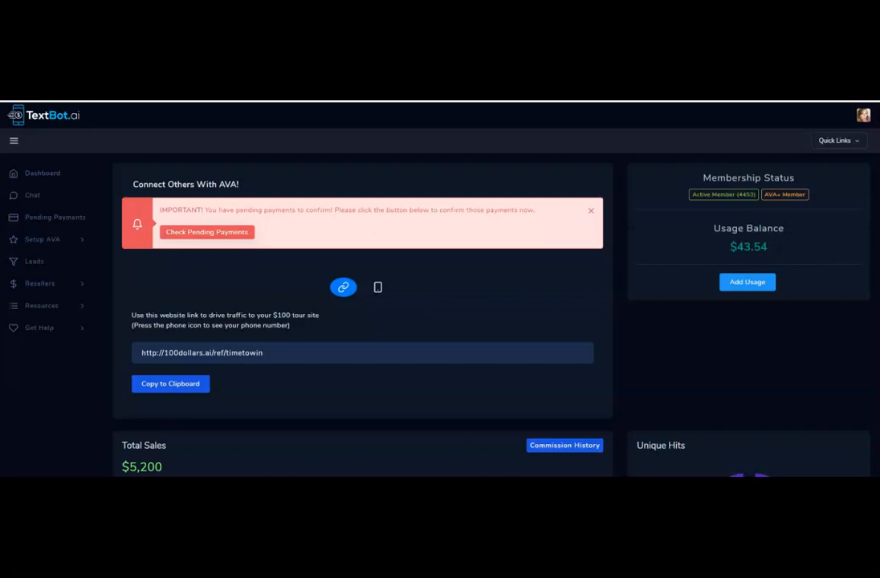
Go to My Profile from the avatar menu and show the Payment Methods tab.
{"action": "left_click", "coordinate": [866, 121]}
{"action": "left_click", "coordinate": [837, 144]}
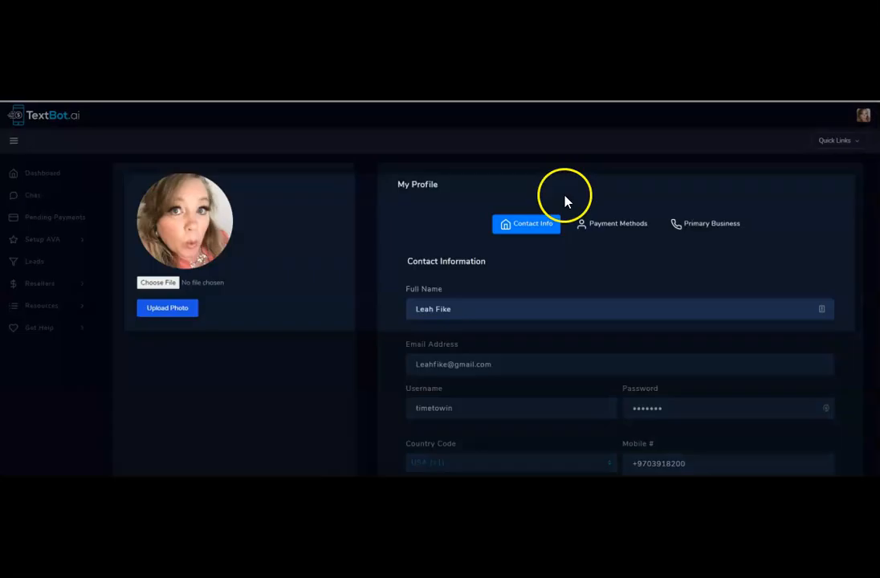
{"action": "left_click", "coordinate": [617, 228]}
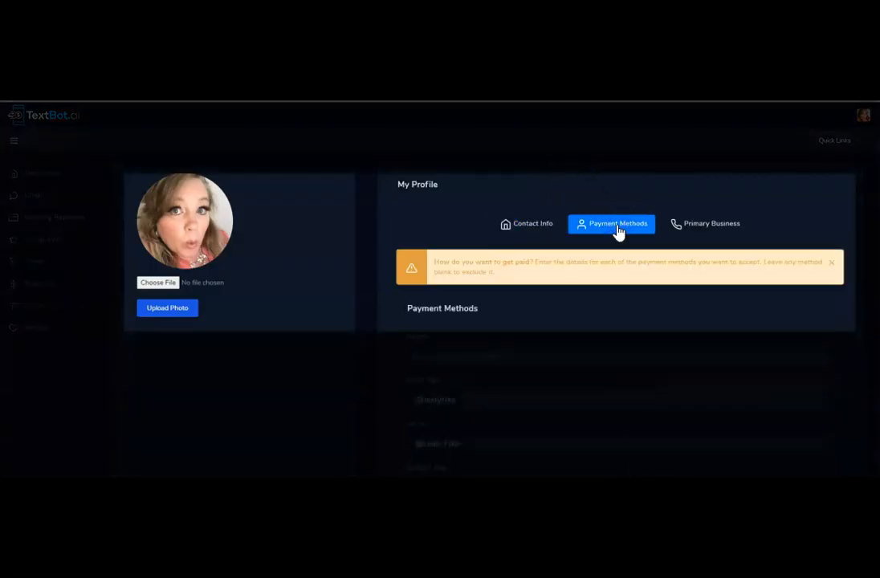